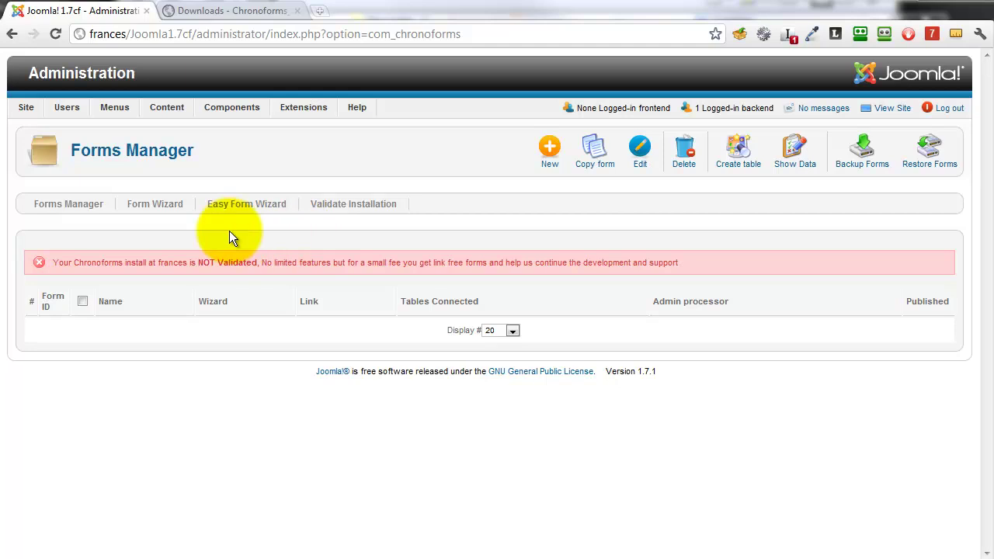
Open the Form Wizard from the Forms Manager on a new, empty form
left_click(155, 207)
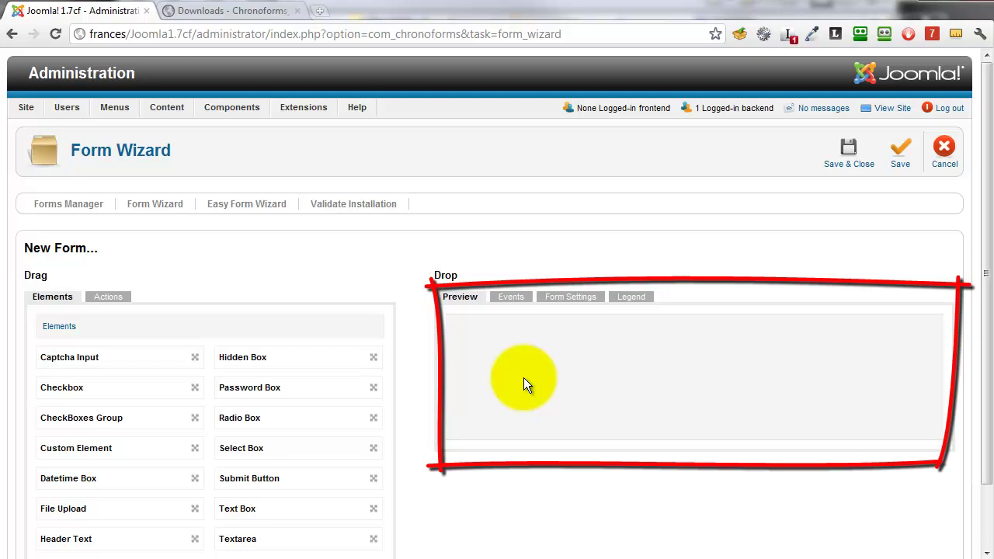
Drag a Text Box and then a Submit Button into the form preview
mouse_move(237, 509)
left_mouse_down()
mouse_move(367, 454)
mouse_move(484, 327)
left_mouse_up()
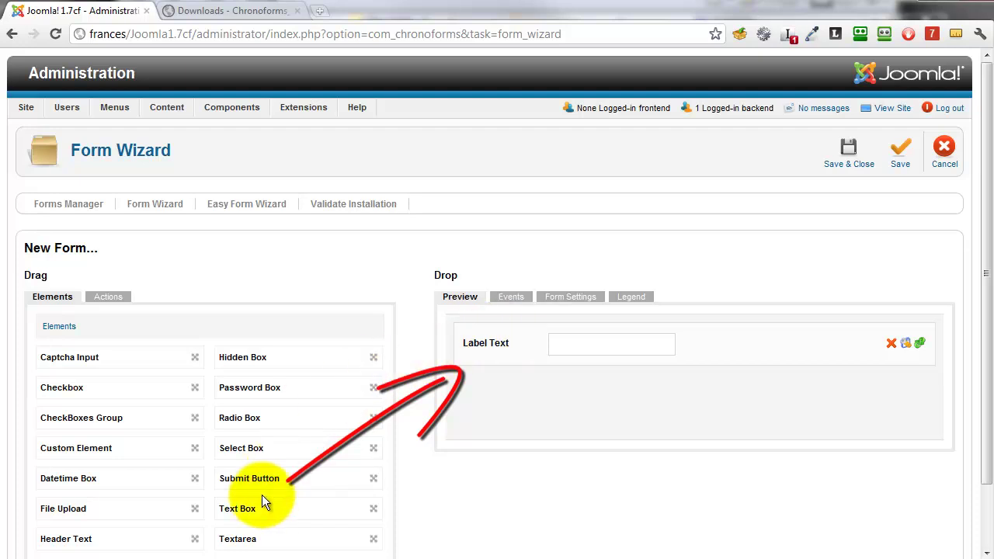
left_click_drag(259, 477, 509, 392)
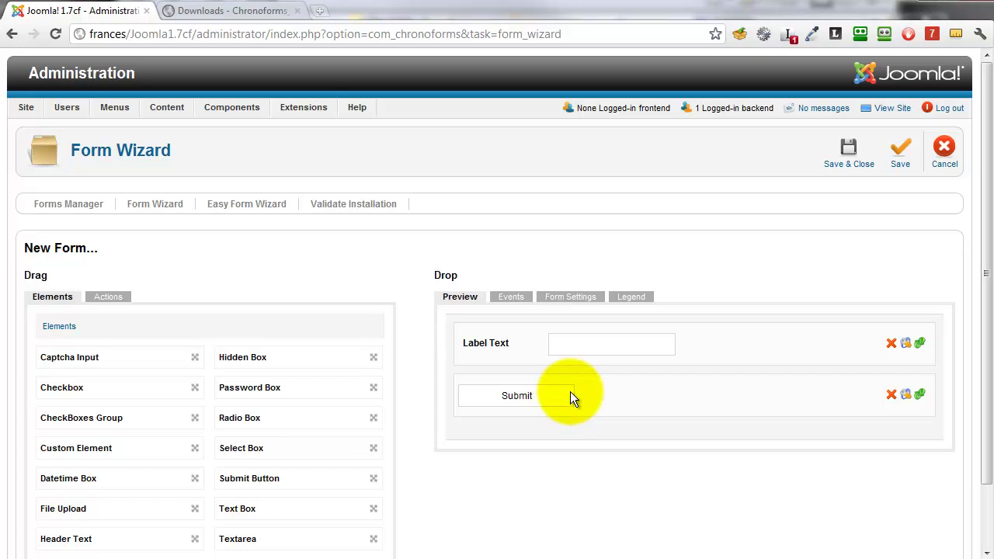
In Form Settings, name the form my_form_name, set Published to Yes, then Save & Close
left_click(581, 302)
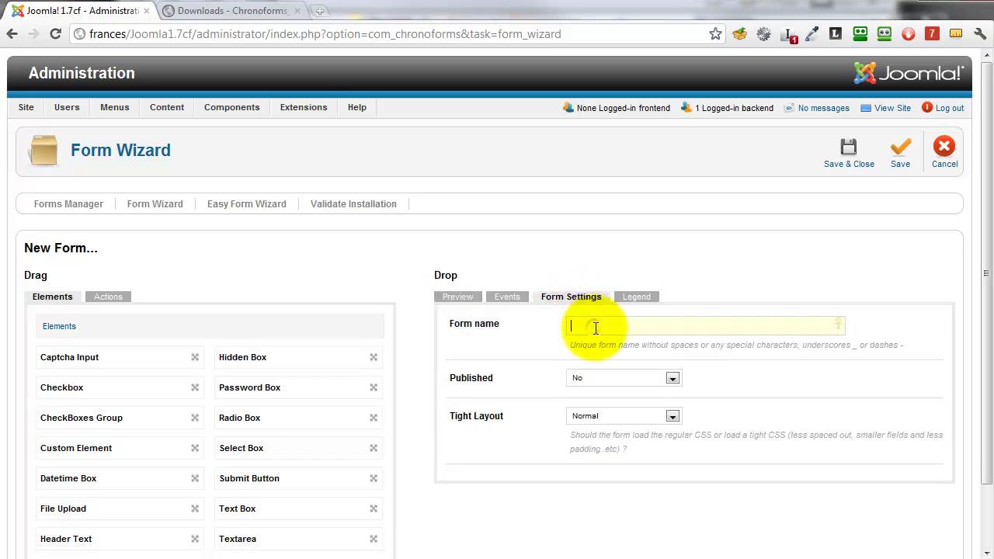
left_click(595, 327)
type("my_form_name")
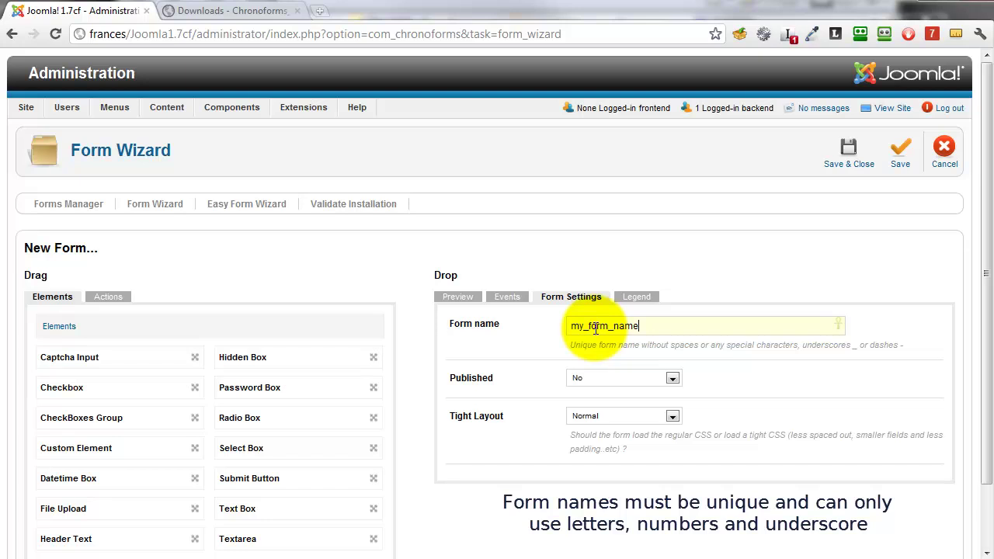
left_click(674, 377)
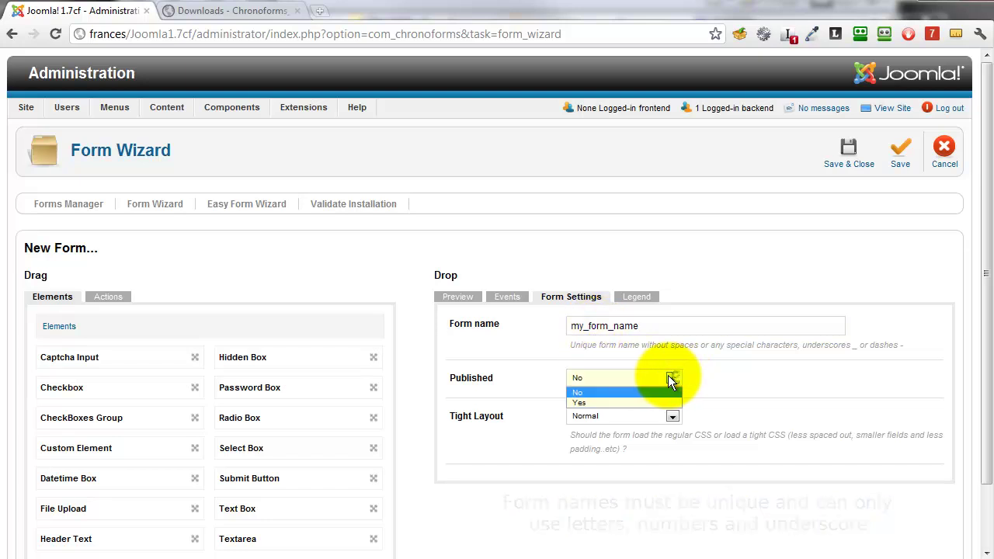
left_click(646, 402)
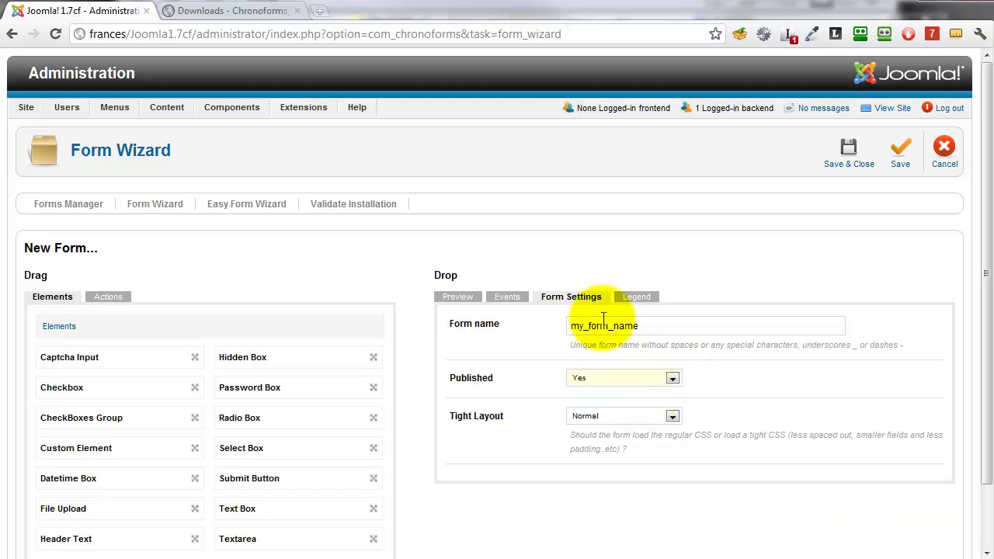
left_click(853, 162)
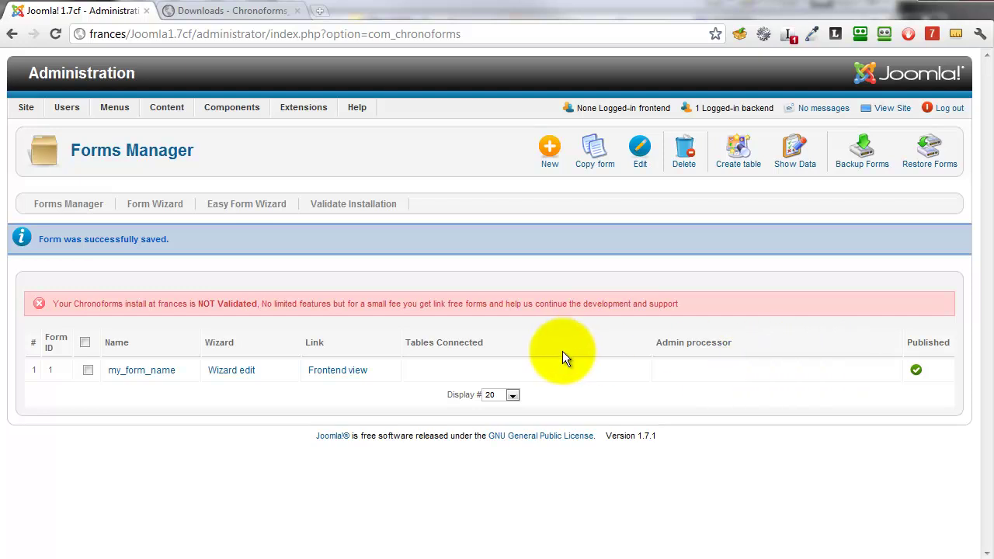
View my_form_name's frontend page, then reopen it with Wizard edit from the administration tab
left_click(338, 368)
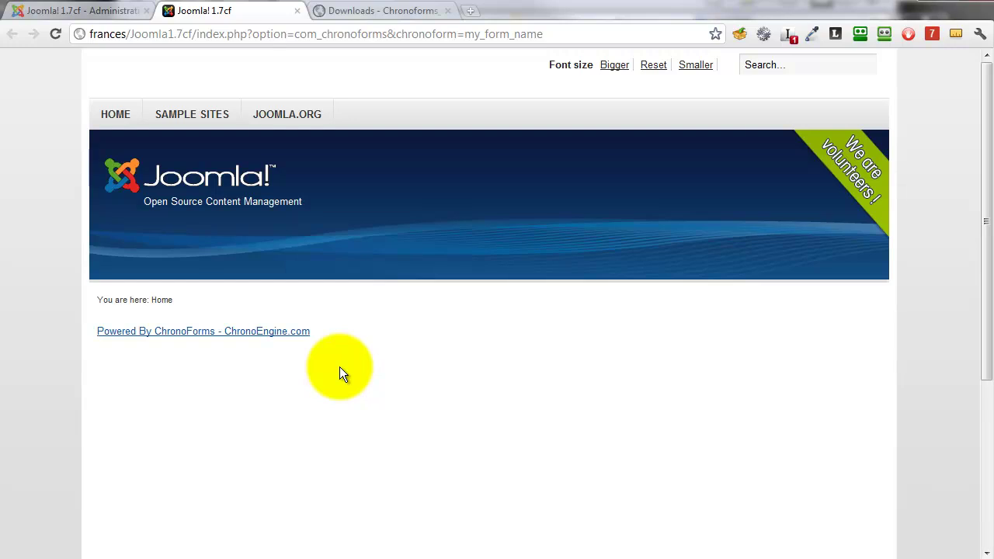
left_click(117, 13)
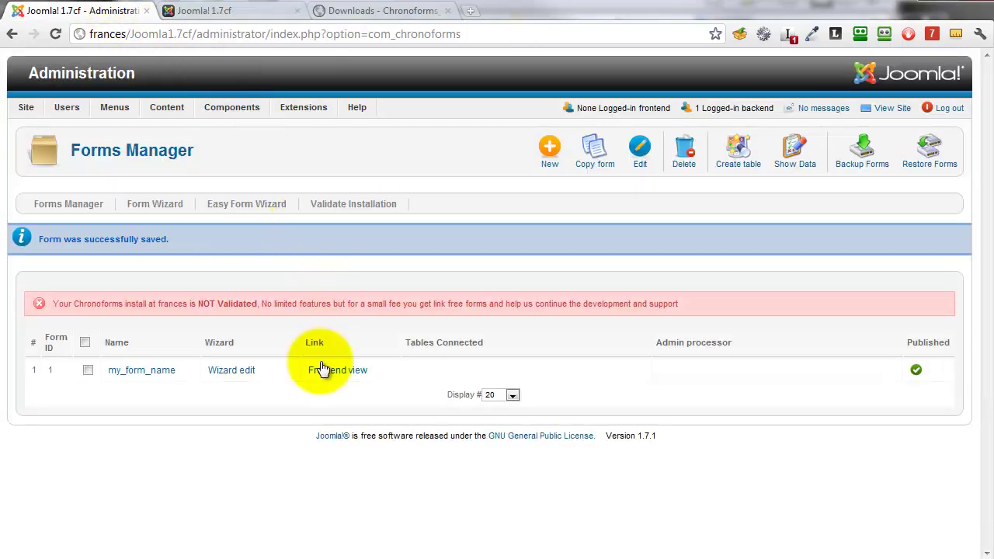
left_click(237, 376)
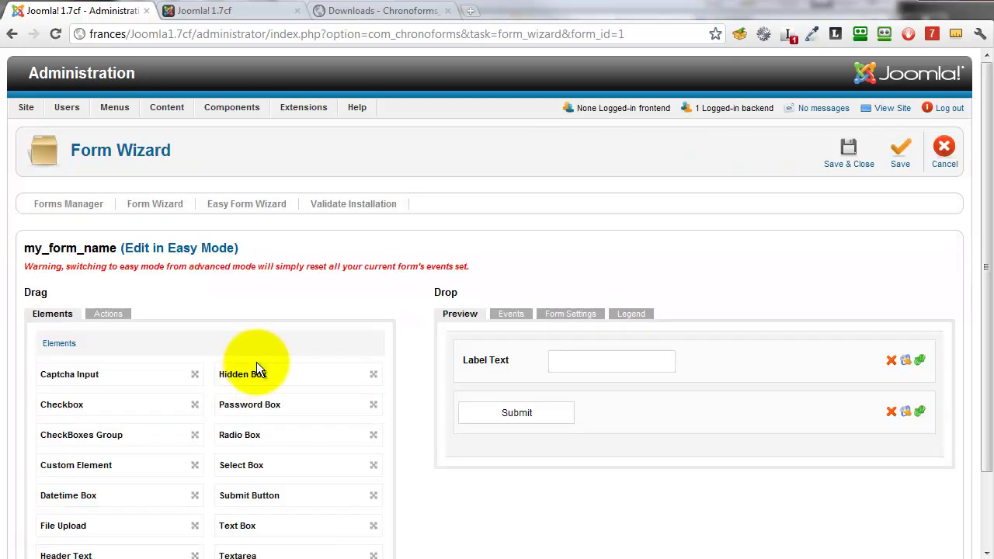
Add Show html to On Load and Show Thanks Message to On Submit, then save
left_click(507, 319)
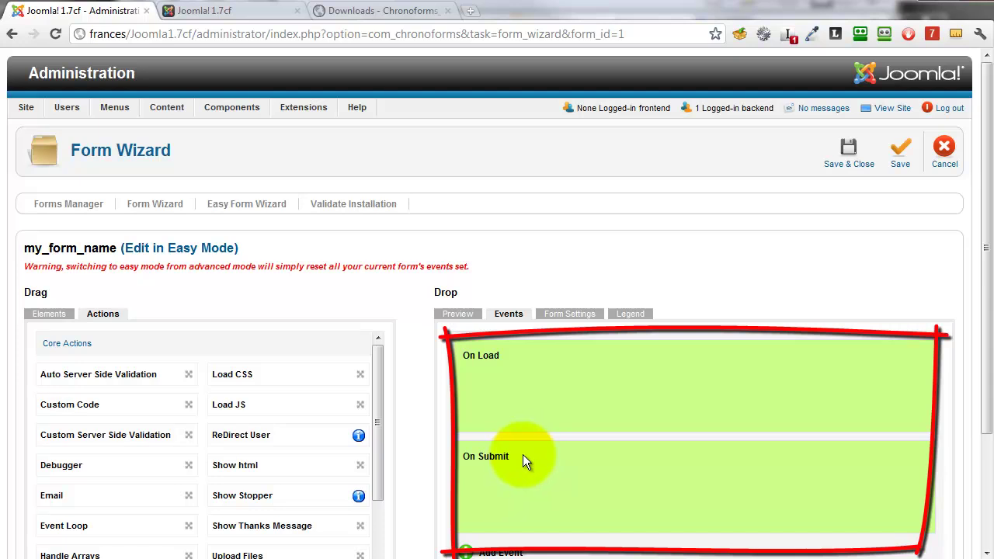
mouse_move(243, 464)
left_mouse_down()
mouse_move(450, 428)
mouse_move(518, 391)
left_mouse_up()
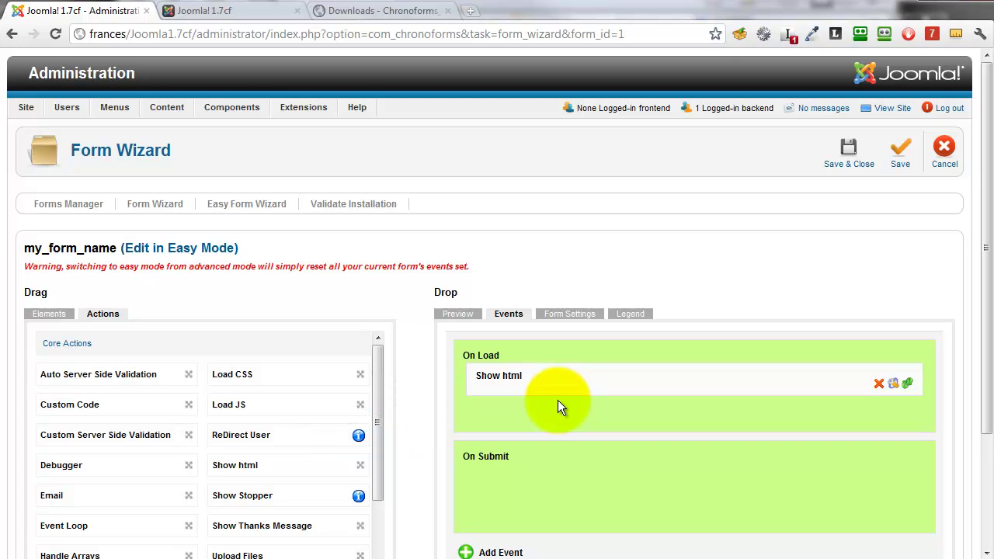
left_click_drag(273, 525, 530, 484)
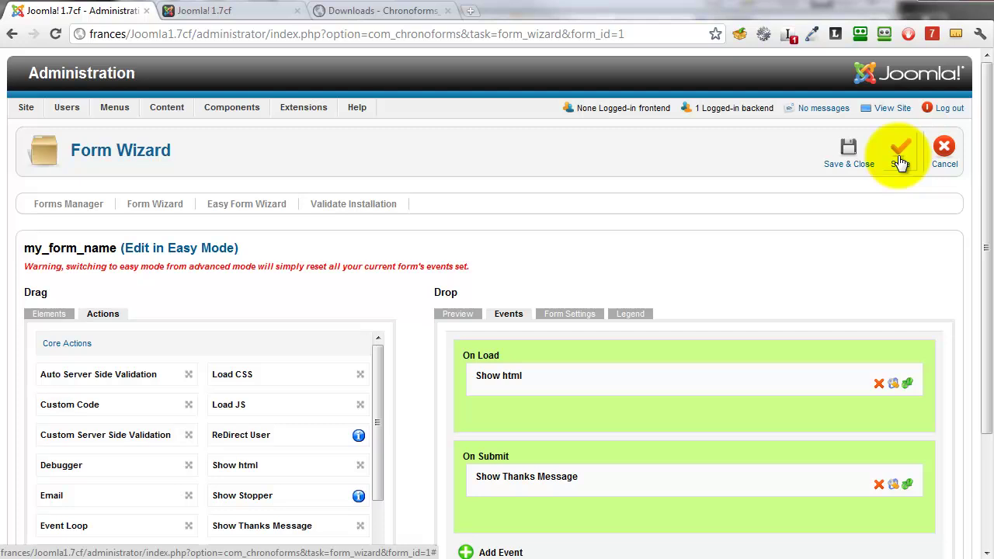
left_click(899, 162)
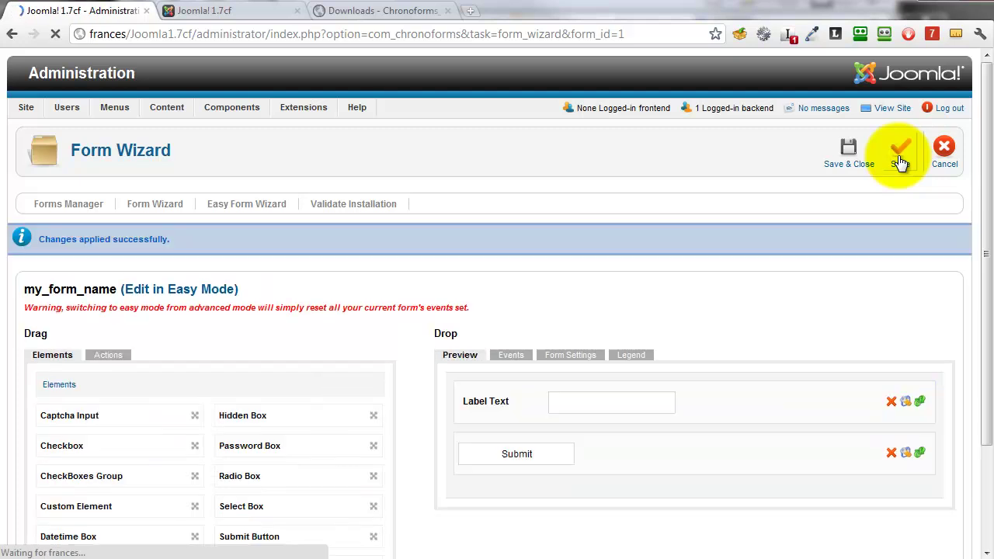
Reload the form on the frontend and submit a test entry
left_click(233, 11)
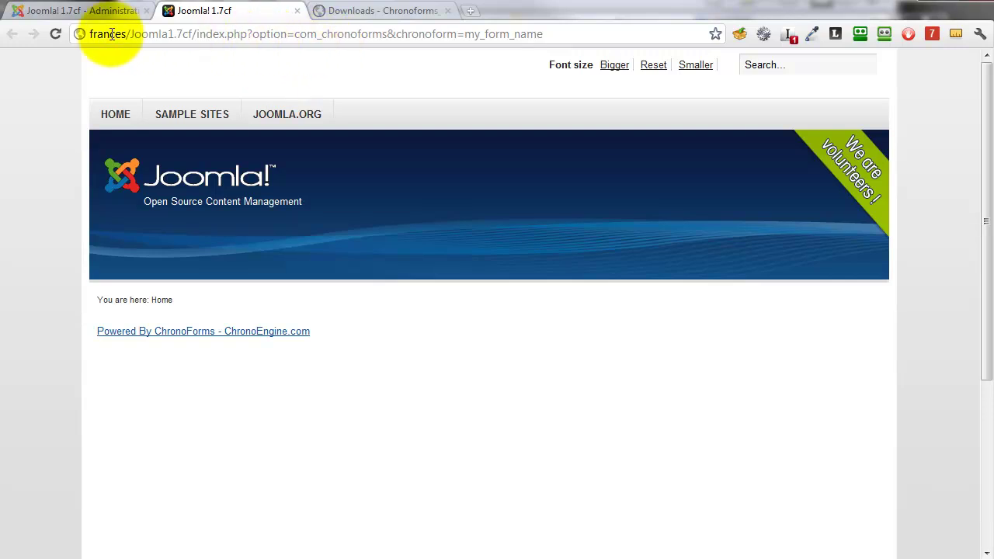
left_click(59, 36)
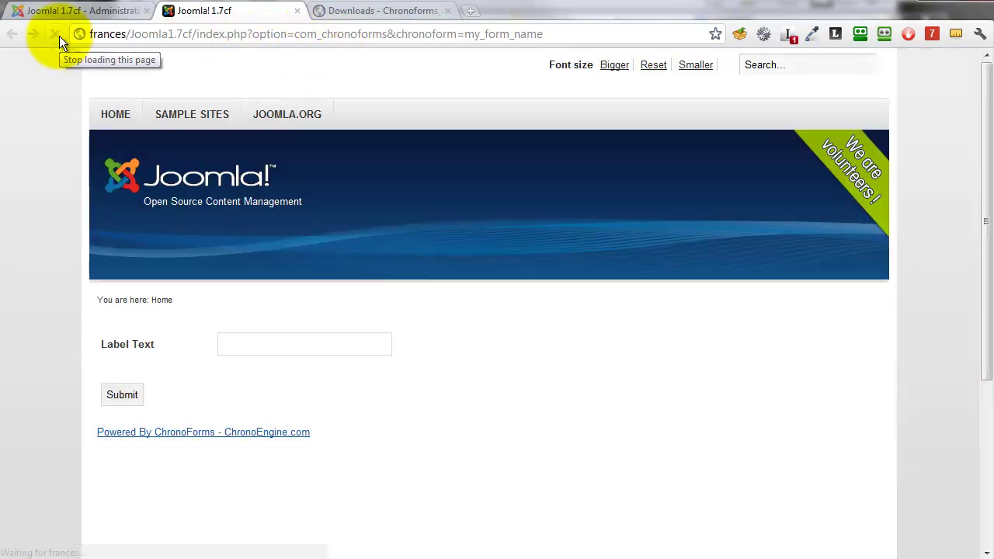
left_click(228, 346)
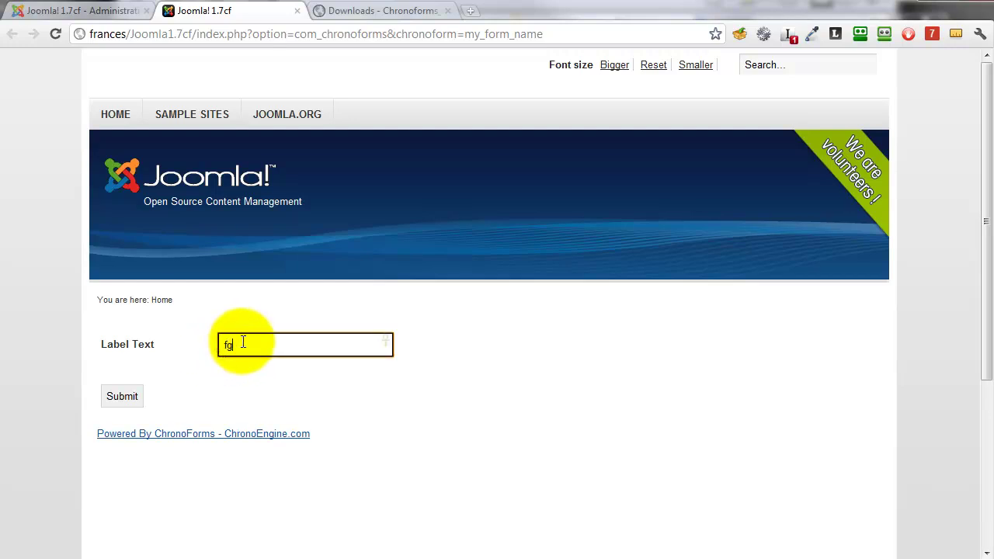
left_click(124, 397)
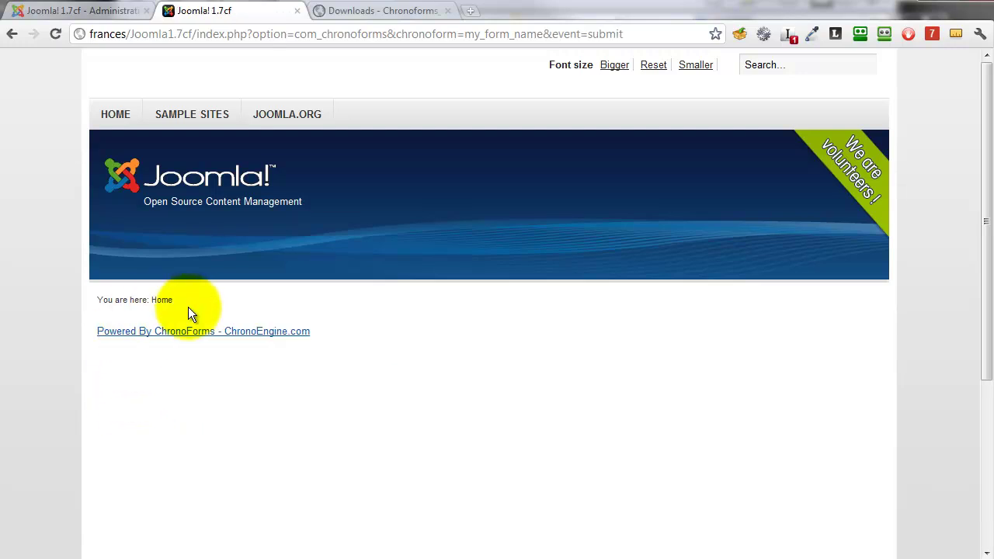
Check the result page showing only the ChronoForms credit line, then return to the administrator tab
left_click_drag(168, 322, 280, 336)
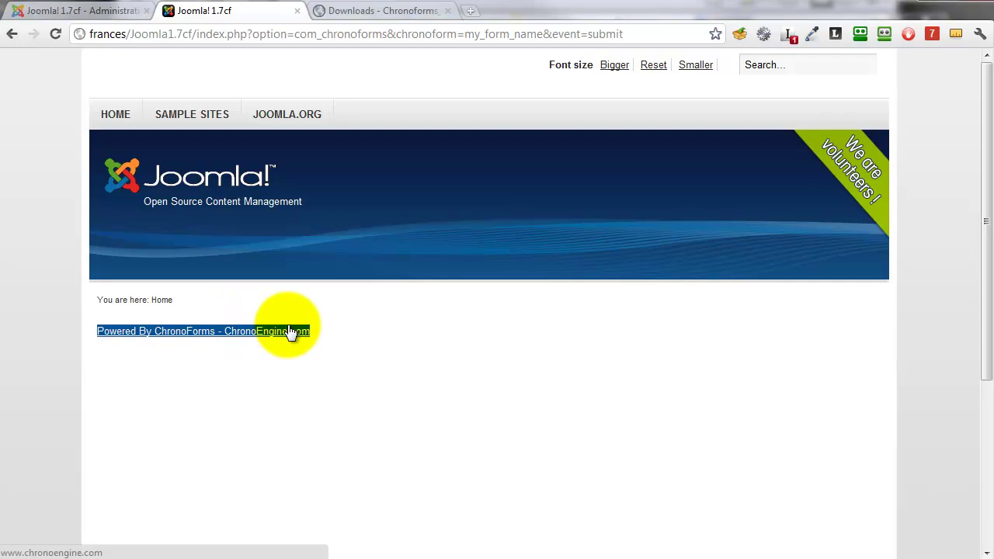
left_click(295, 333)
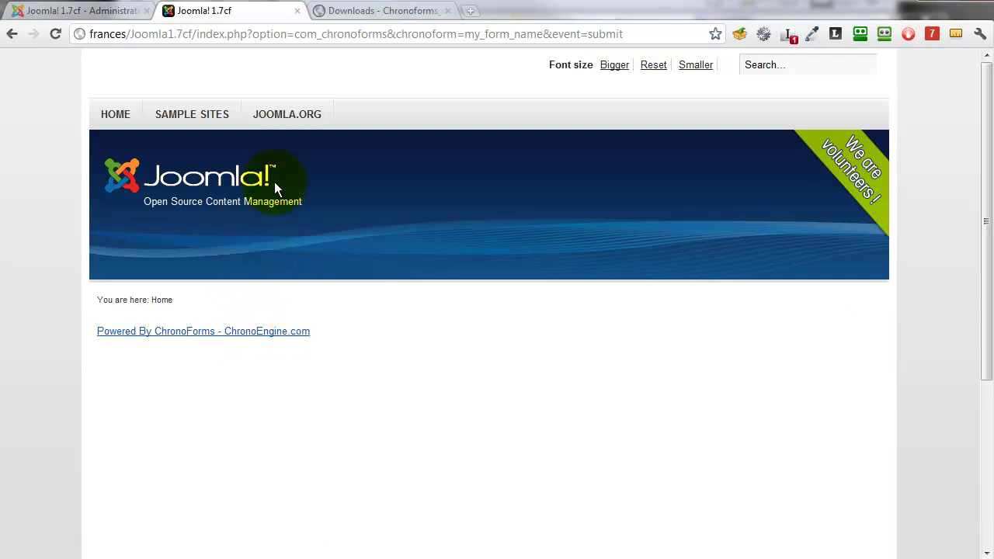
left_click(112, 15)
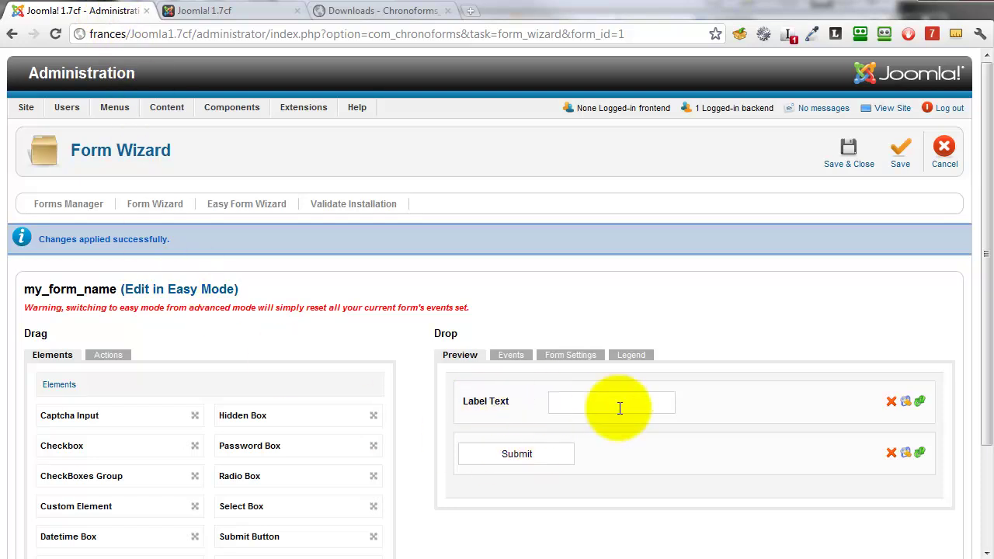
Replace the text box's 'Label Text' label with 'Name' and apply it
left_click(906, 404)
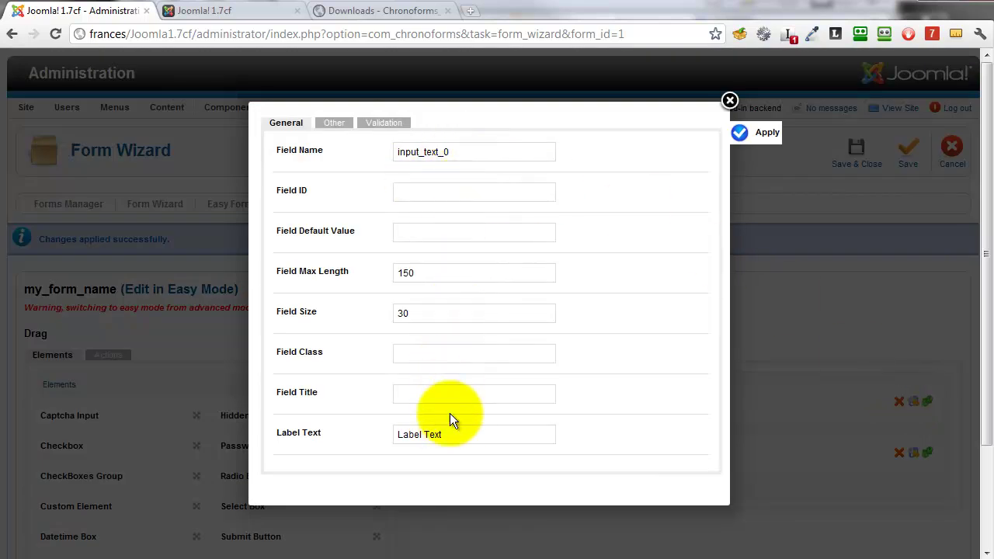
left_click_drag(451, 434, 396, 435)
type("Name")
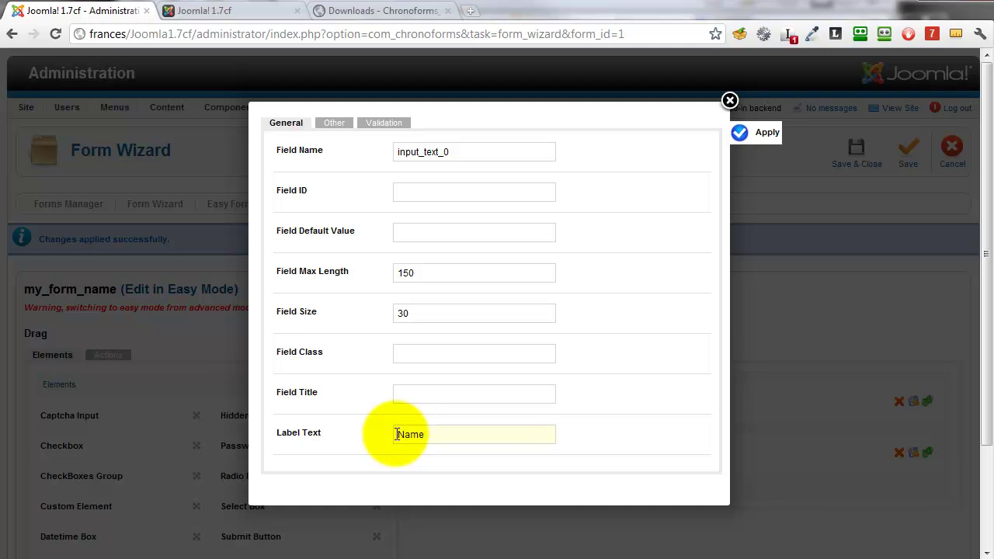
left_click(742, 133)
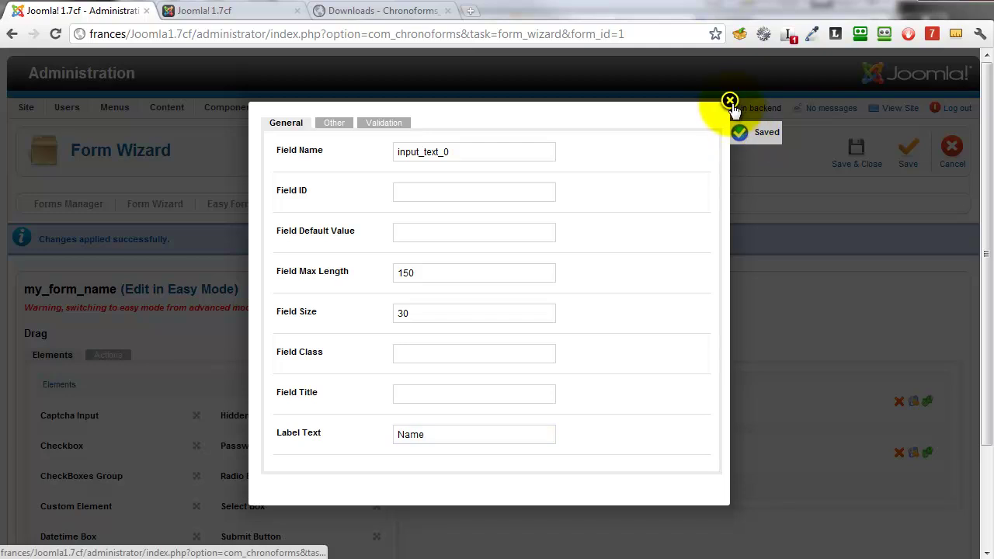
left_click(729, 101)
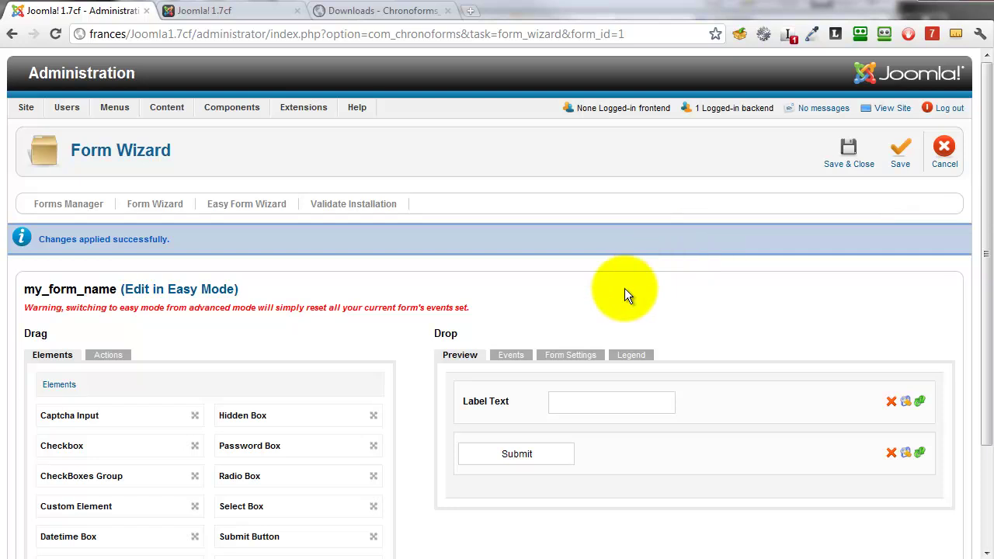
Enter 'Thanks for submitting the form.' in the Show Thanks Message code, apply, and save the form
left_click(510, 357)
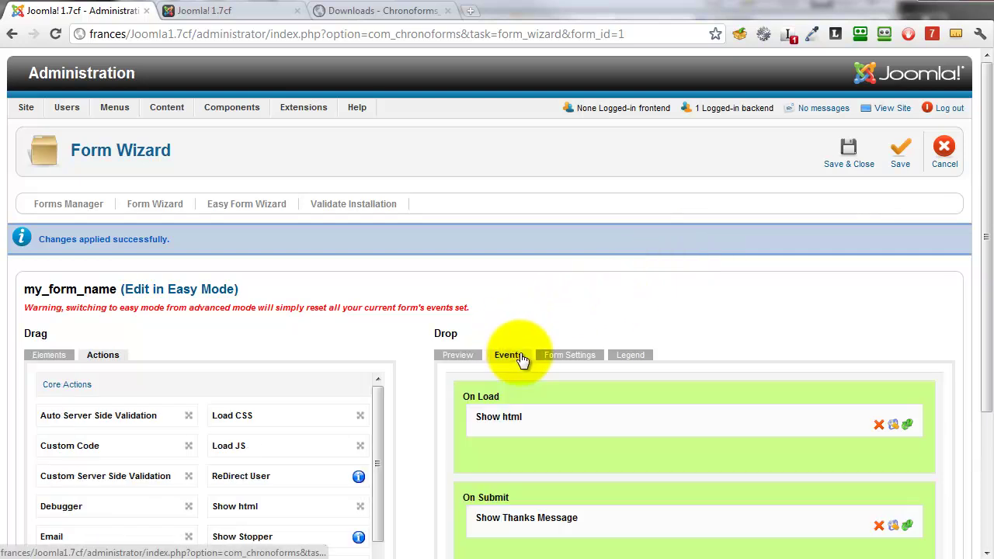
left_click(897, 529)
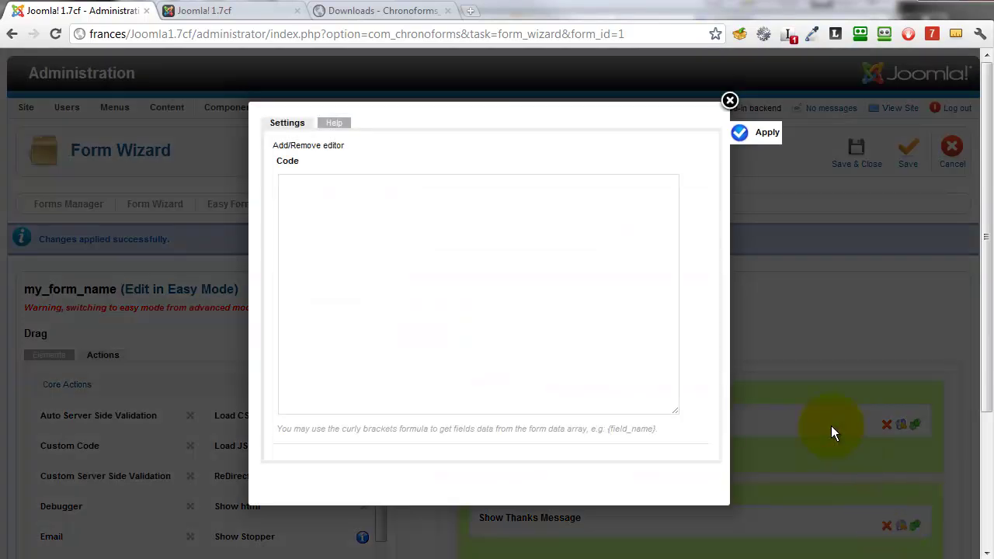
left_click(490, 240)
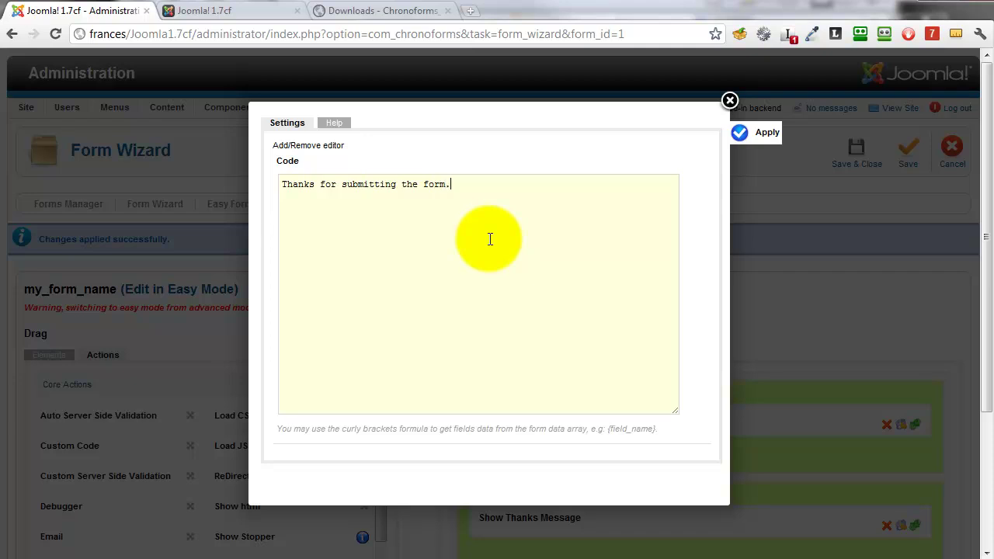
left_click(738, 134)
left_click(730, 101)
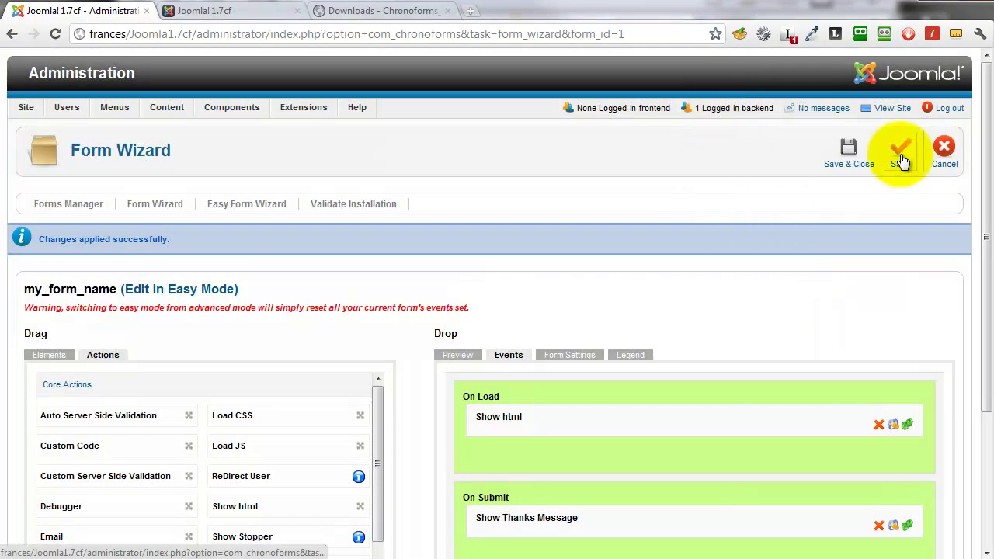
left_click(901, 160)
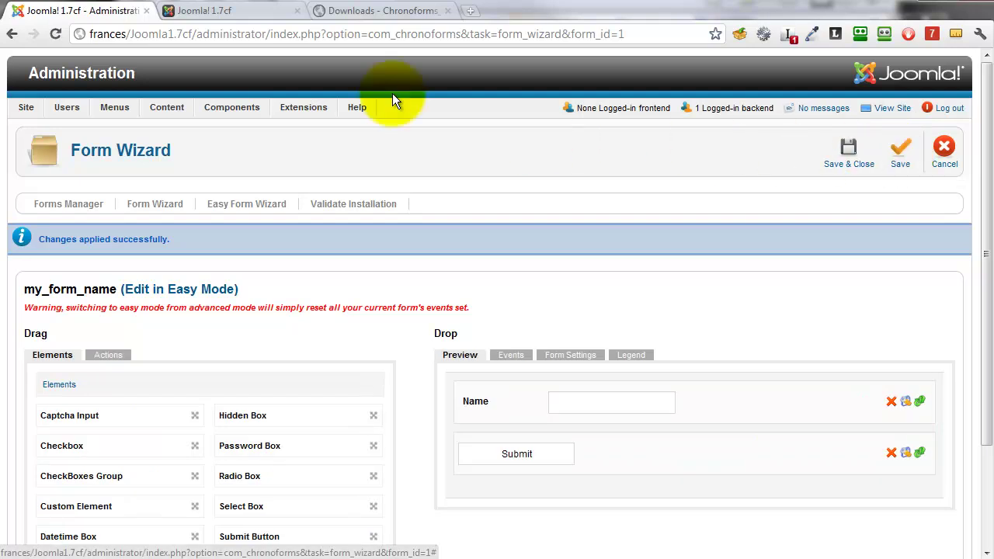
Go back to the form page on the frontend and reload it to show the Name label
left_click(230, 14)
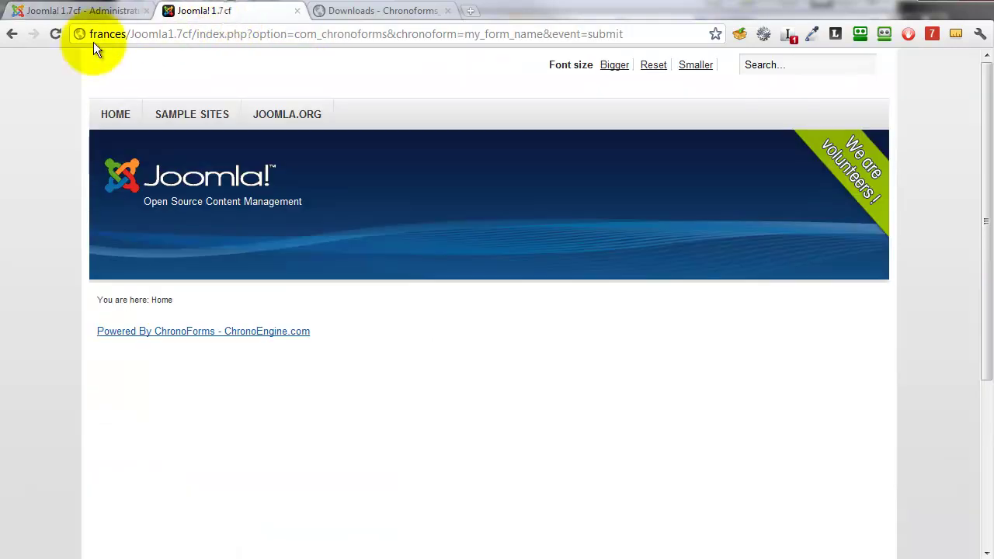
left_click(11, 35)
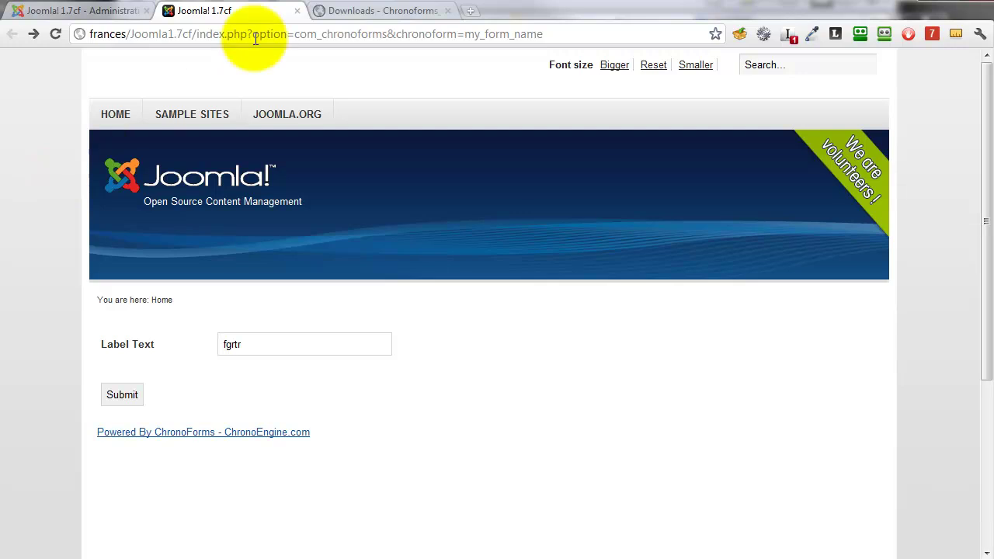
left_click(55, 34)
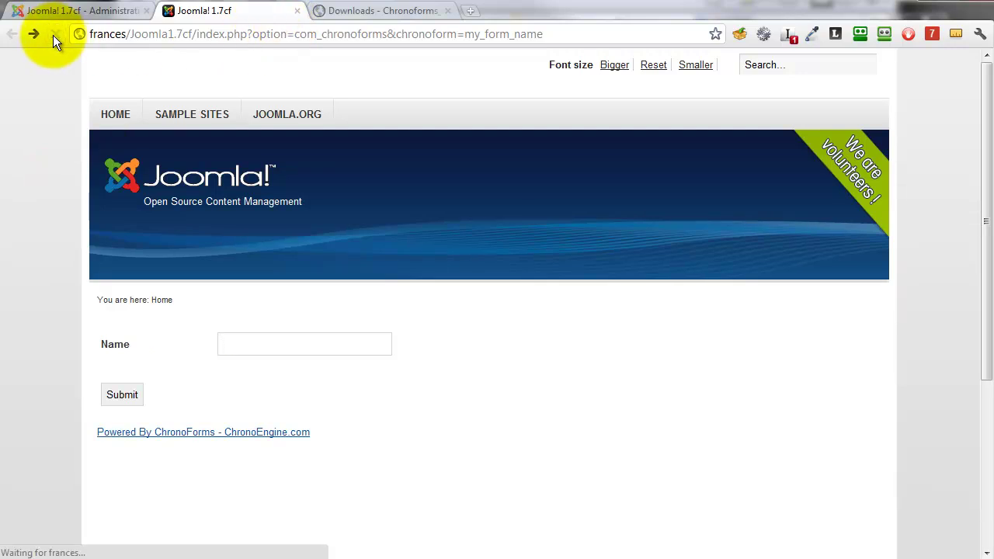
Enter a person's name in the Name field and submit, getting the thanks message
left_click(235, 349)
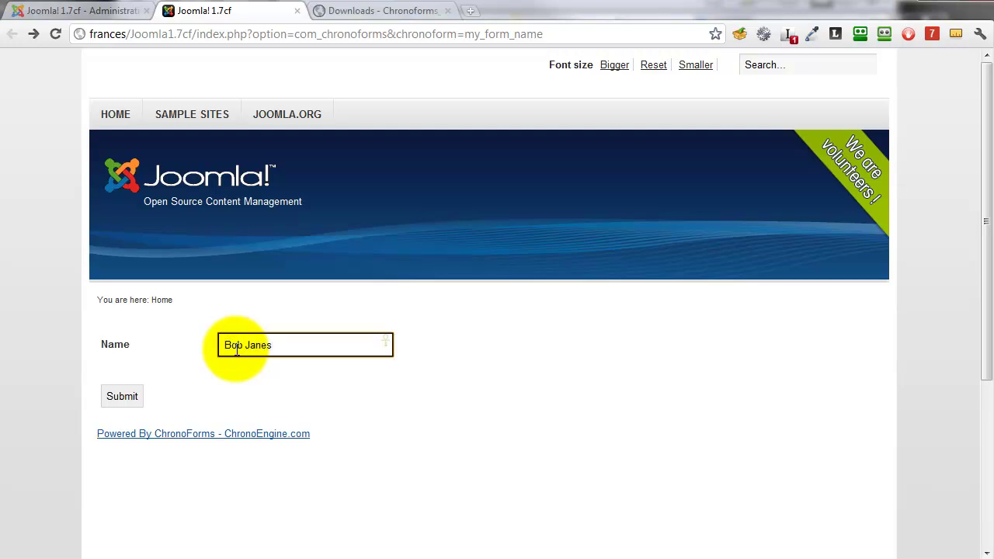
left_click(122, 396)
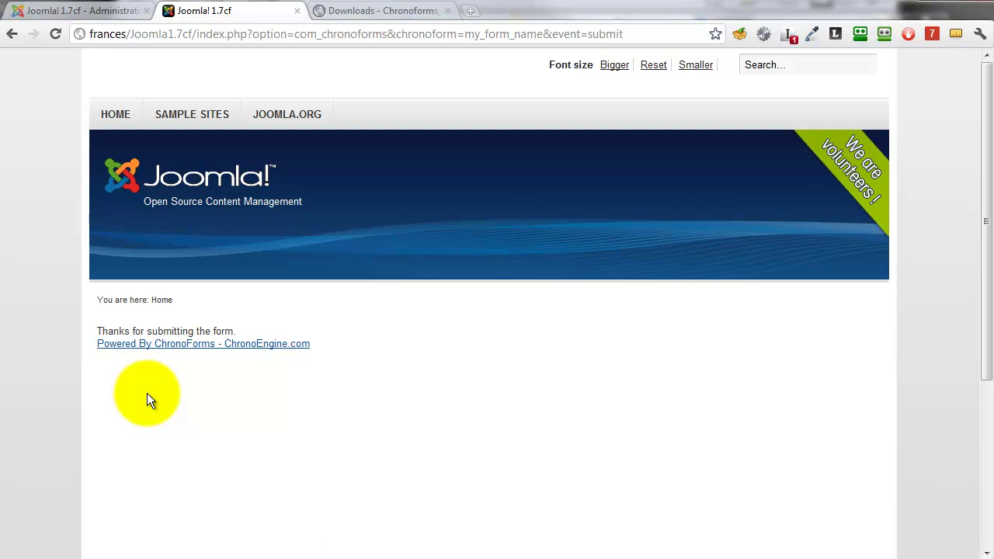
left_click_drag(94, 342, 255, 344)
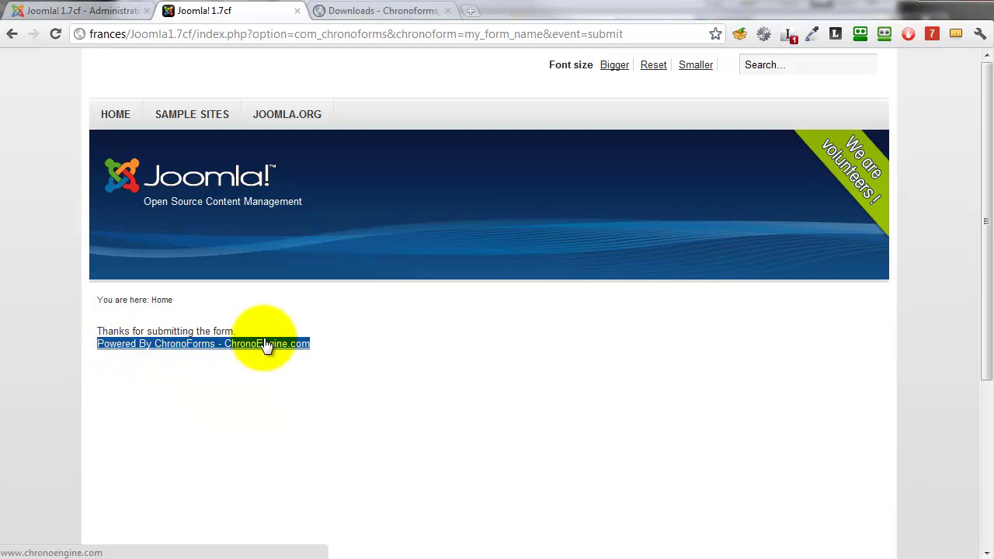
left_click(280, 334)
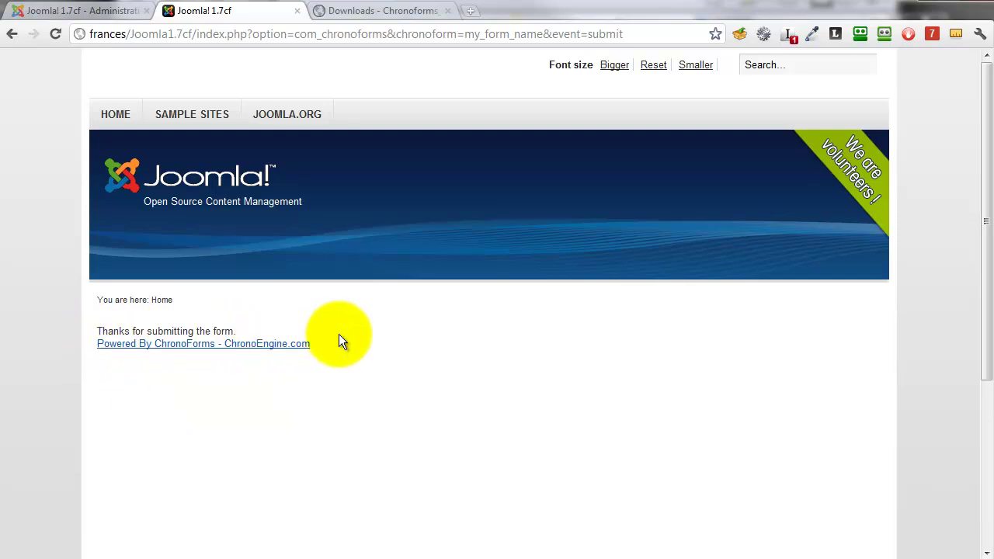